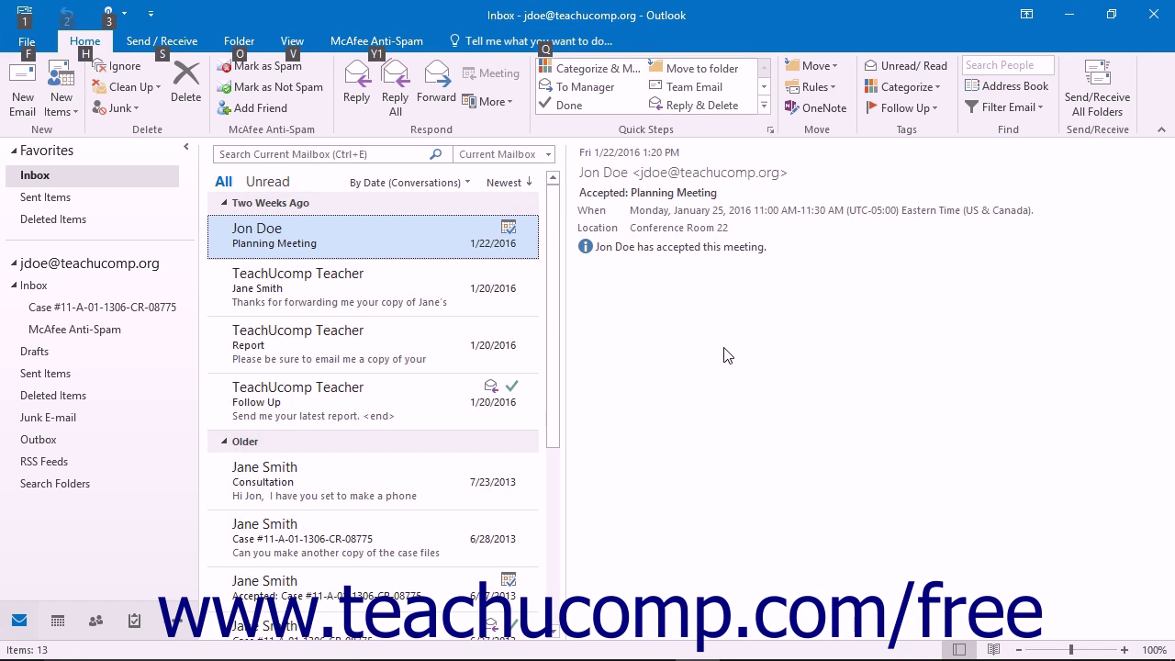
# Paste the AutoAcceptMeetings Sub into Project1's ThisOutlookSession module in the VBA editor.
pyautogui.hotkey('alt', 'F11')
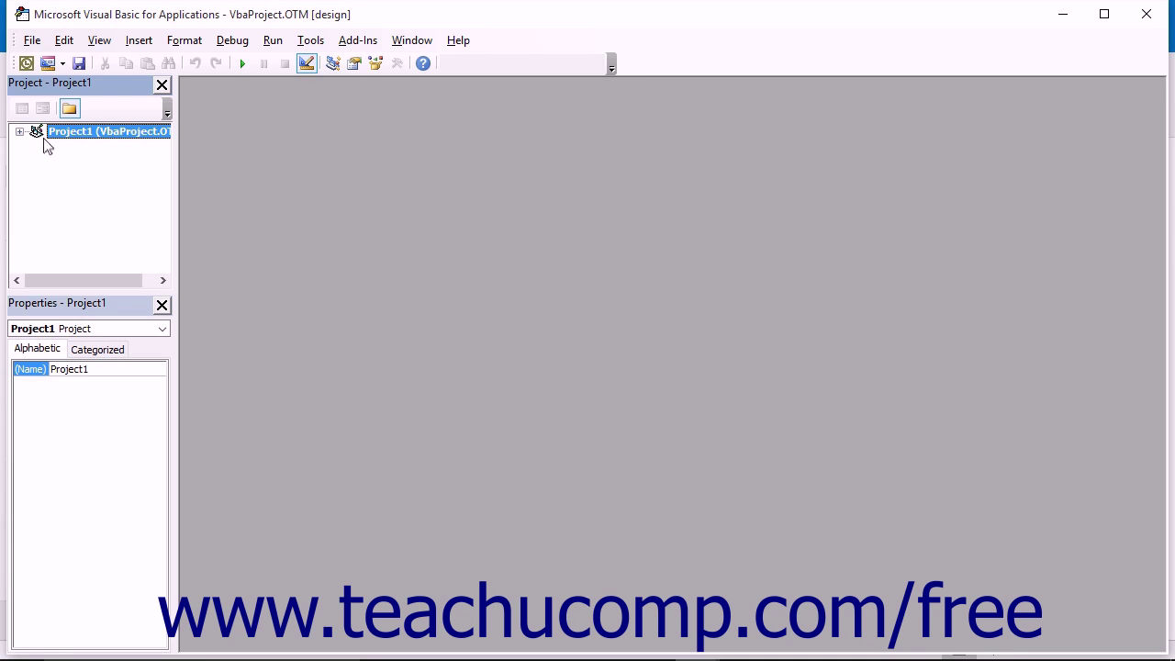
pyautogui.click(20, 133)
pyautogui.click(37, 146)
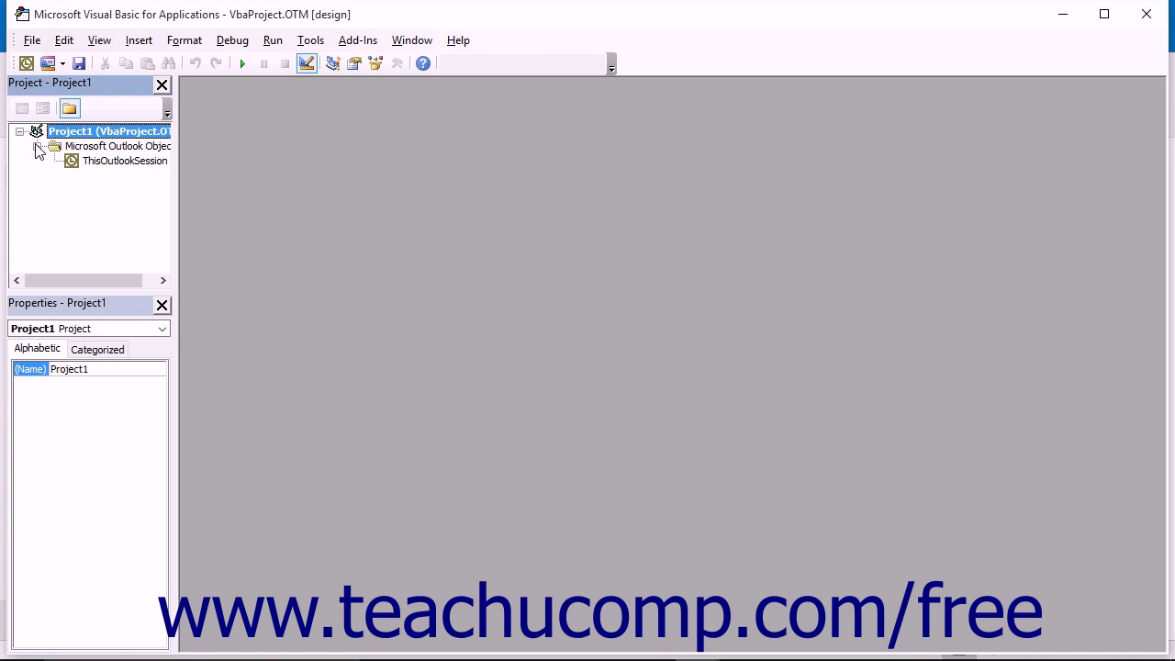
pyautogui.click(85, 162)
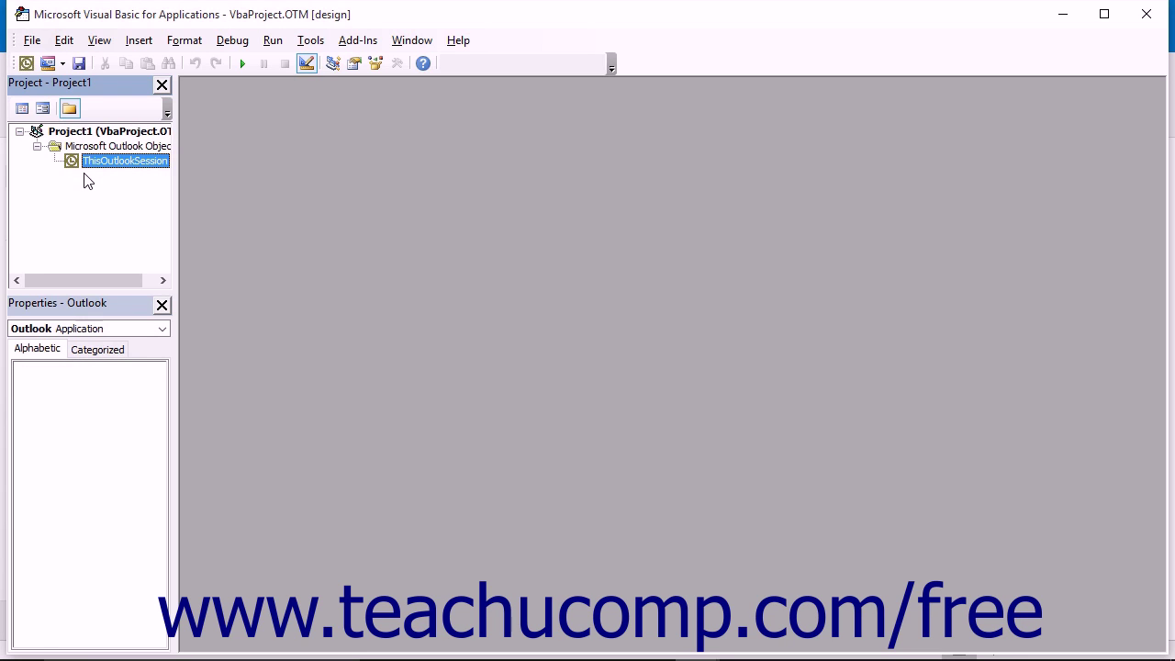
pyautogui.doubleClick(79, 169)
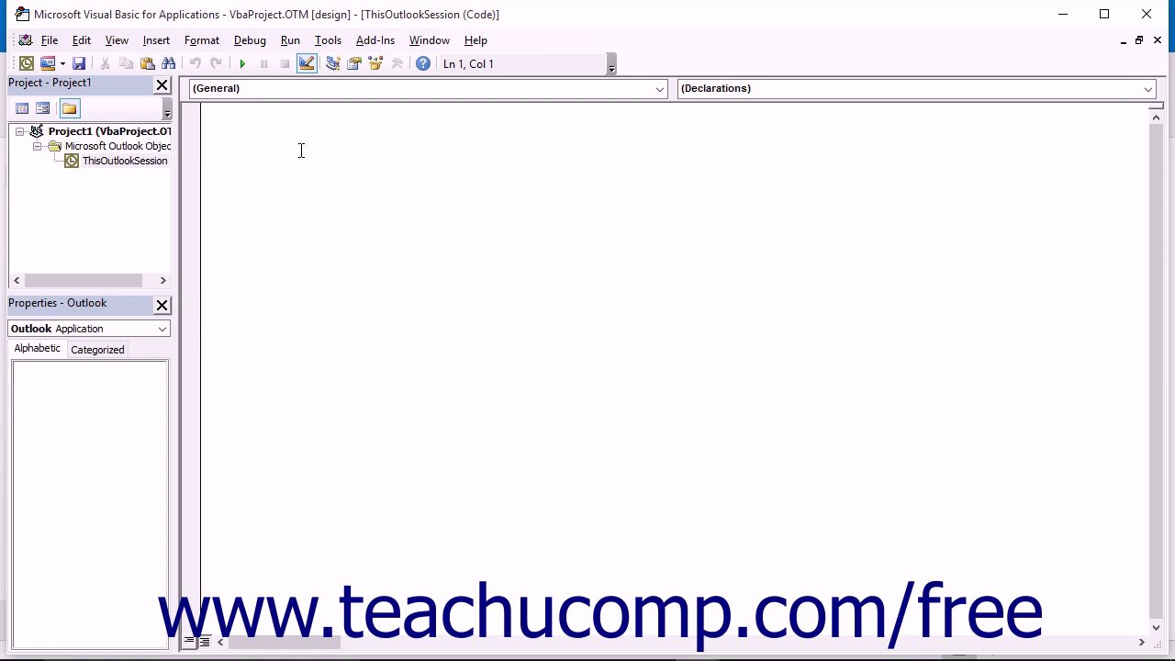
pyautogui.write('Sub AutoAcceptMeetings(oRequest As MeetingItem)  If oRequest.MessageClass <> "IPM.Schedule.Meeting.Request" Then   Exit Sub End If  Dim oAppt As AppointmentItem Set oAppt = oRequest.GetAssociatedAppointment(True)  Dim oResponse  Set oResponse = oAppt.Respond(olMeetingAccepted, True)  oResponse.Display End Sub')
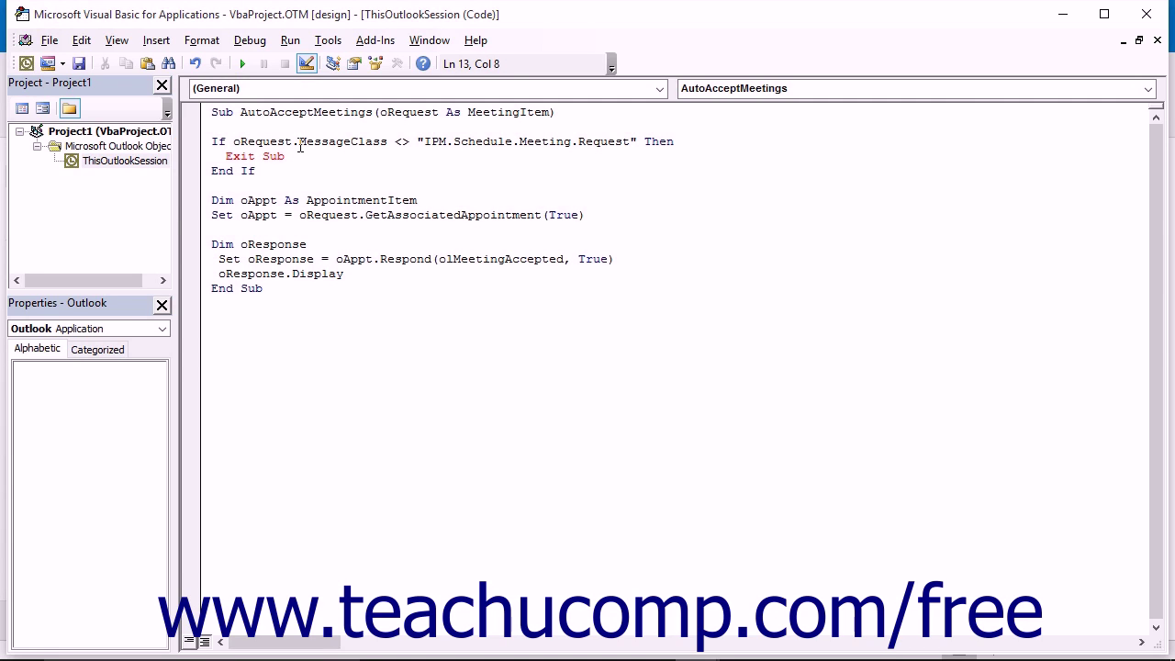
# Replace olMeetingAccepted with olMeetingDeclined in the macro.
pyautogui.click(524, 267)
pyautogui.doubleClick(526, 261)
pyautogui.write('olMeetingDeclined')
# Change the Display call to Close(olSave) and add an oRequest.Delete line.
pyautogui.click(342, 276)
pyautogui.press('BackSpace')
pyautogui.press('BackSpace')
pyautogui.press('BackSpace')
pyautogui.press('BackSpace')
pyautogui.press('BackSpace')
pyautogui.press('BackSpace')
pyautogui.press('BackSpace')
pyautogui.write('Close(olSave)')
pyautogui.press('Return')
pyautogui.write('oRequest.Delete')
pyautogui.click(565, 259)
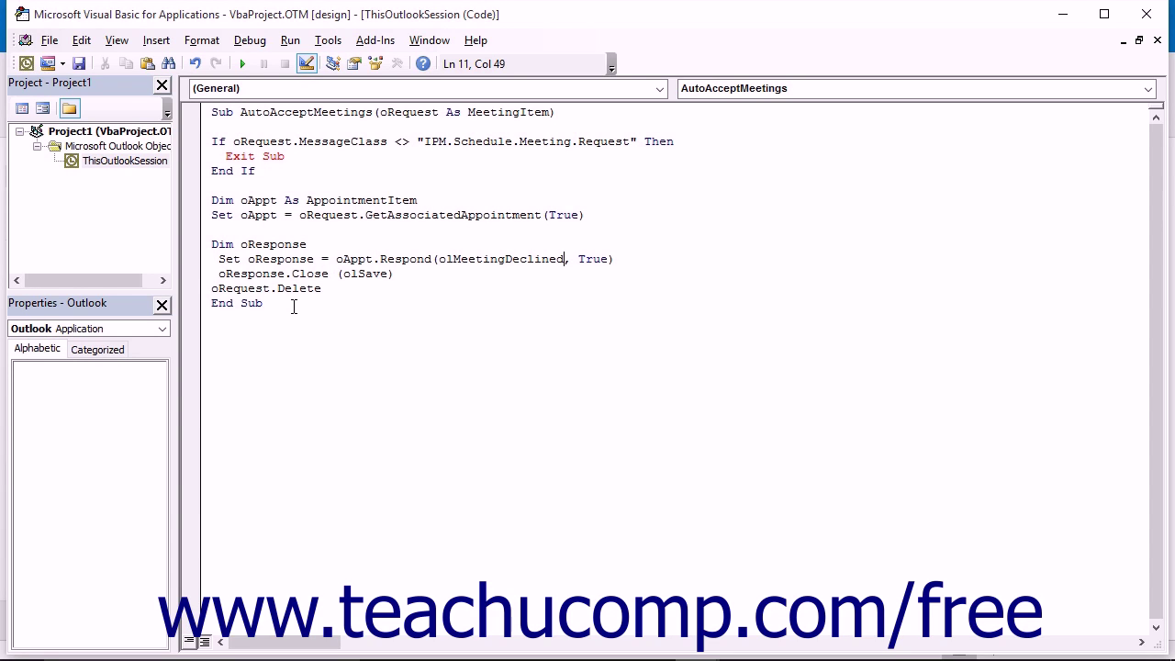
# Paste back the original accepting macro over all the code, save the project, and close VBA.
pyautogui.moveTo(289, 303); pyautogui.dragTo(176, 75)
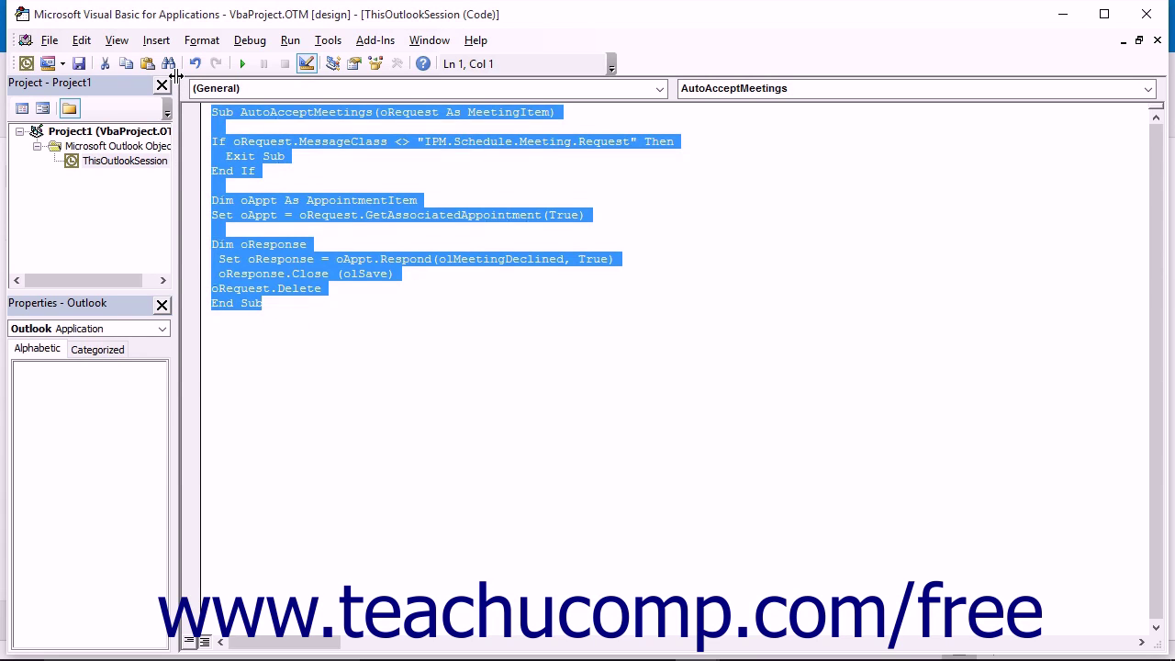
pyautogui.write('Sub AutoAcceptMeetings(oRequest As MeetingItem)  If oRequest.MessageClass <> "IPM.Schedule.Meeting.Request" Then   Exit Sub End If  Dim oAppt As AppointmentItem Set oAppt = oRequest.GetAssociatedAppointment(True)  Dim oResponse  Set oResponse = oAppt.Respond(olMeetingAccepted, True)  oResponse.Display End Sub')
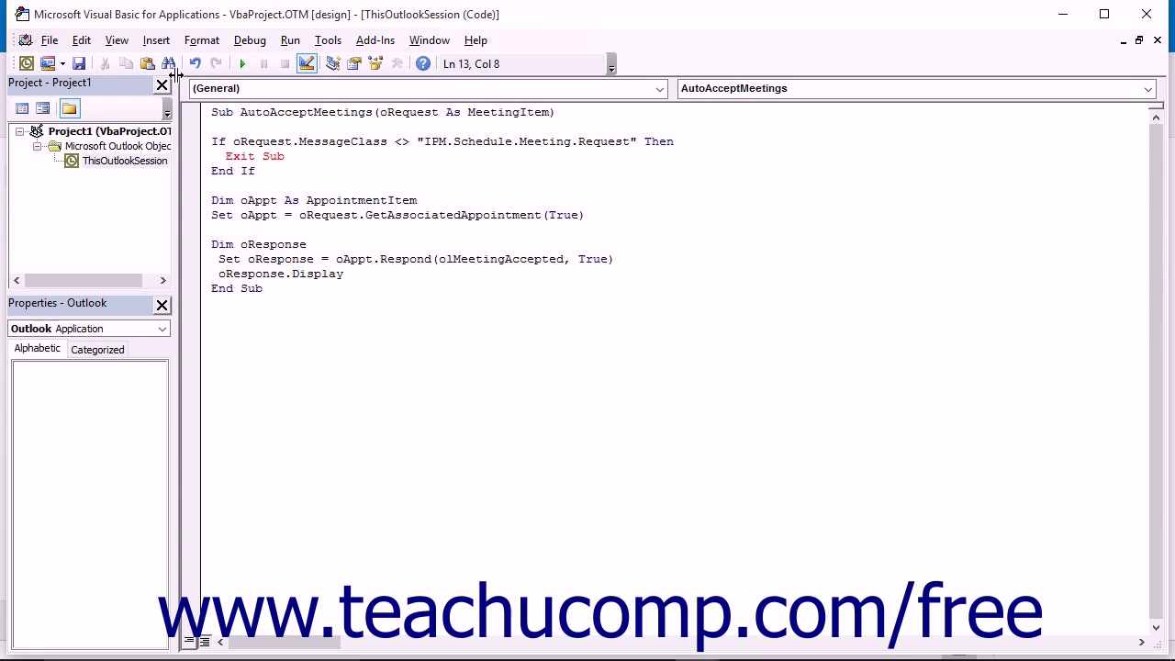
pyautogui.click(79, 66)
pyautogui.click(1145, 15)
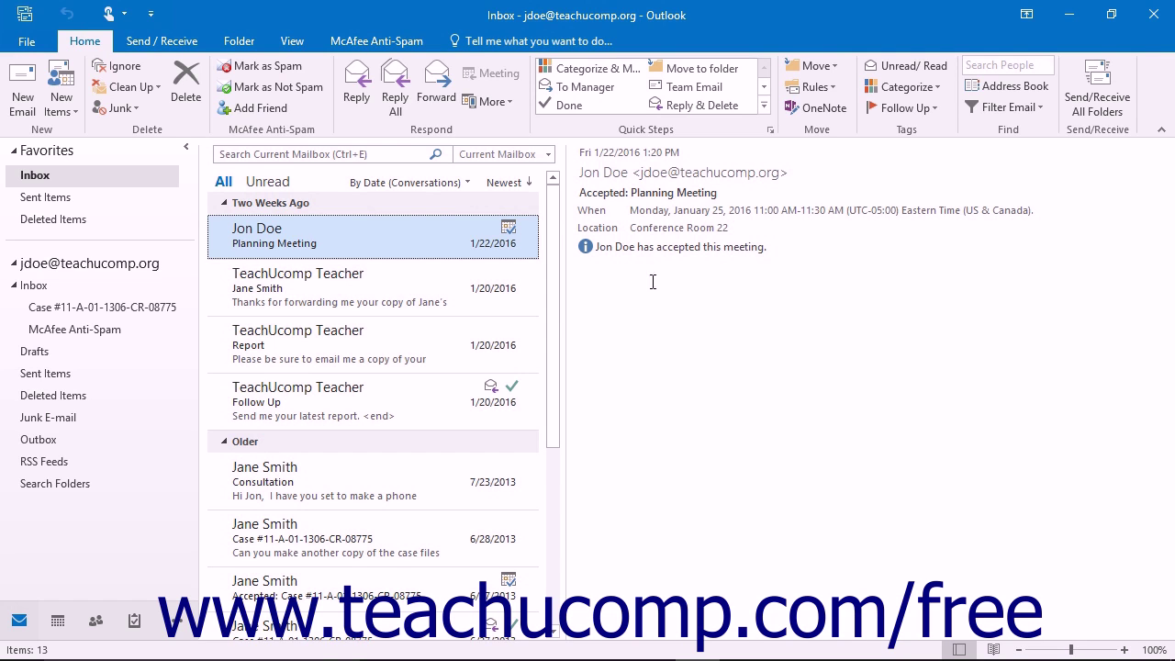
# Start a new rule in Rules and Alerts that applies to messages received.
pyautogui.click(813, 86)
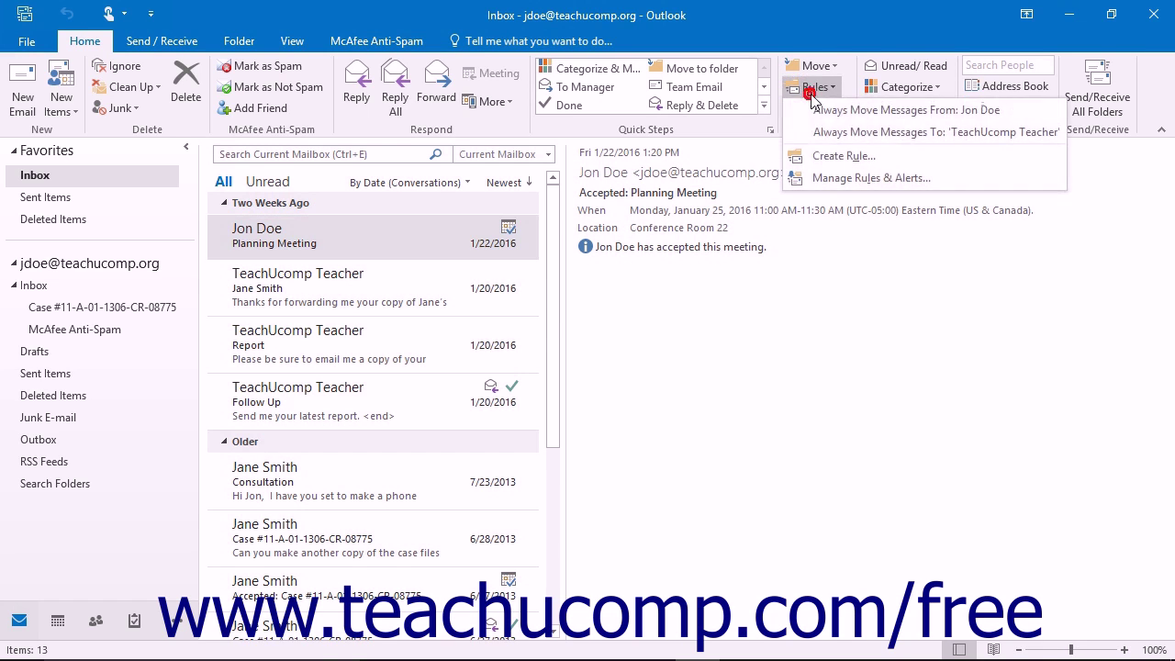
pyautogui.click(842, 177)
pyautogui.click(367, 180)
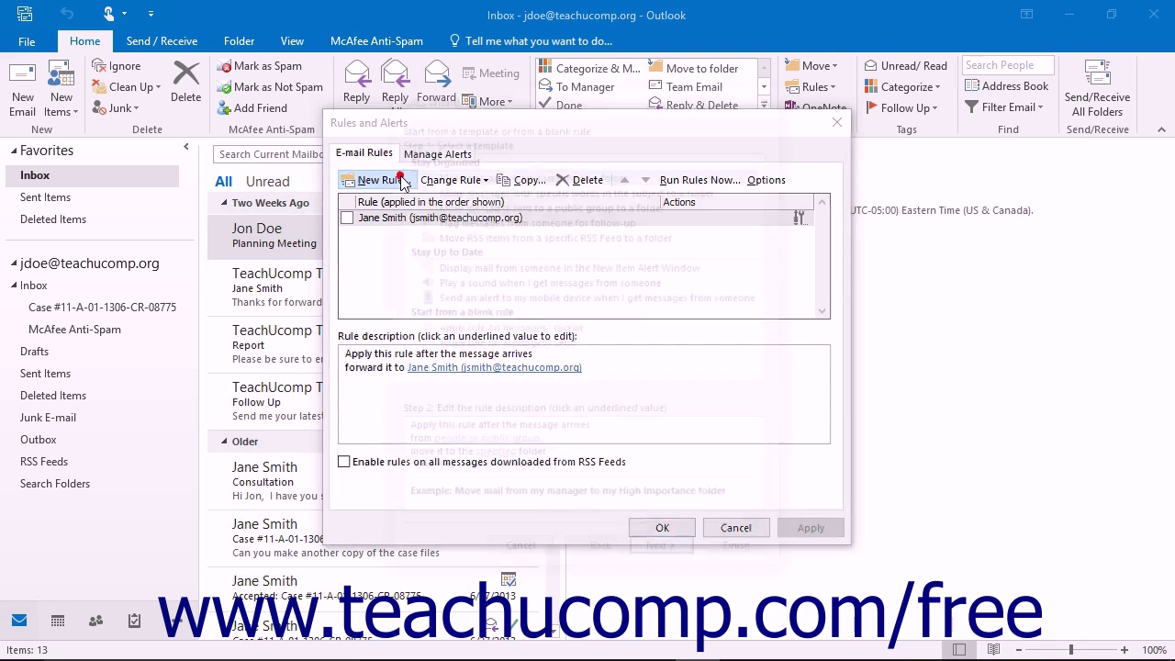
pyautogui.click(471, 328)
pyautogui.click(665, 556)
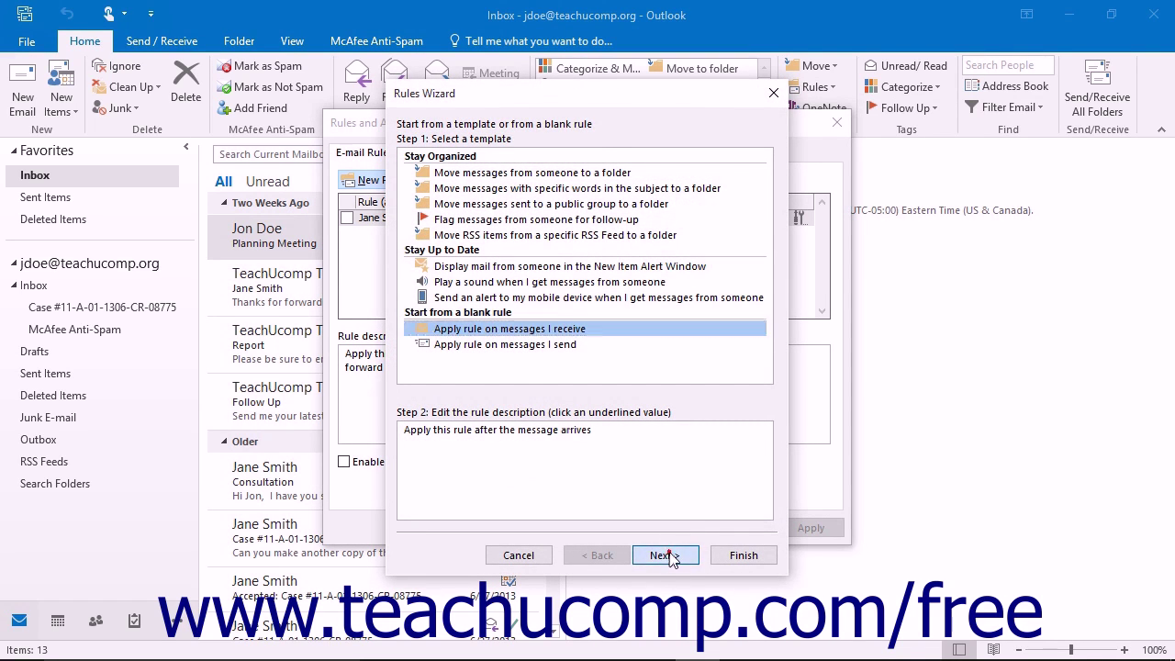
# Add the condition that messages come from the chosen contact.
pyautogui.click(405, 157)
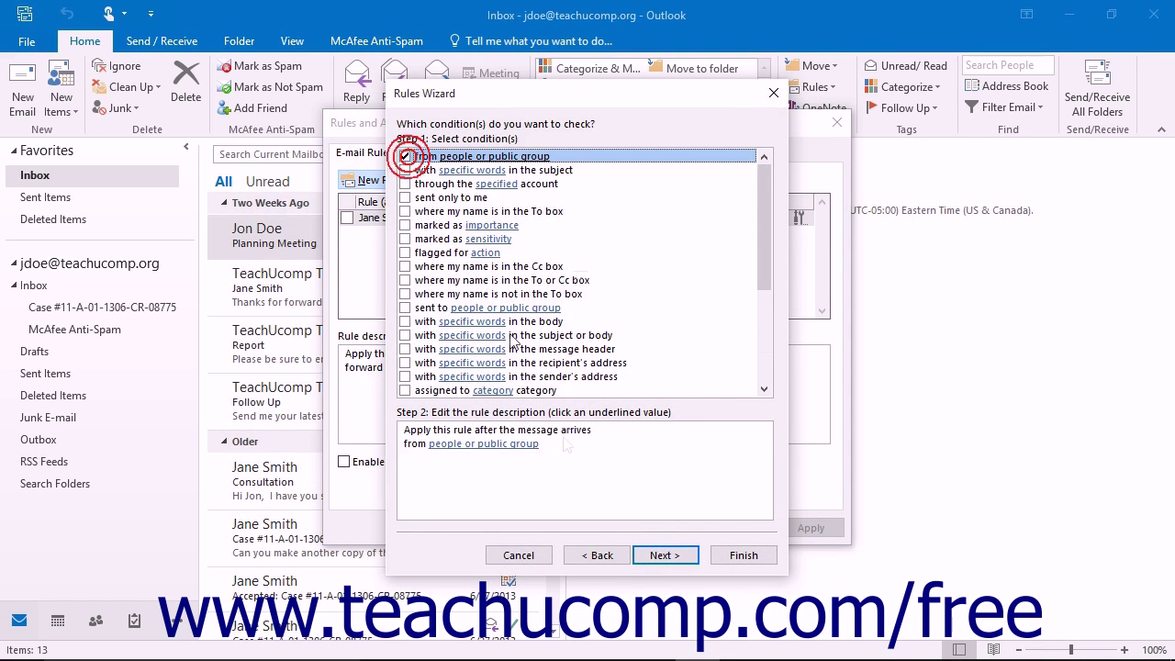
pyautogui.click(508, 444)
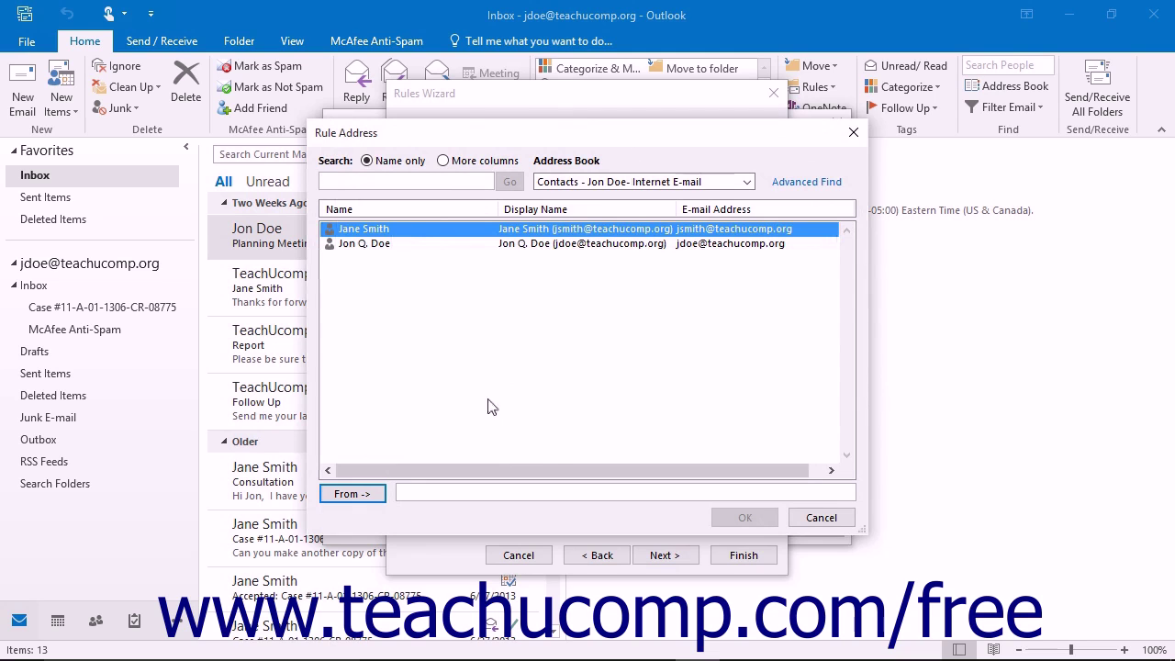
pyautogui.click(370, 493)
pyautogui.click(740, 519)
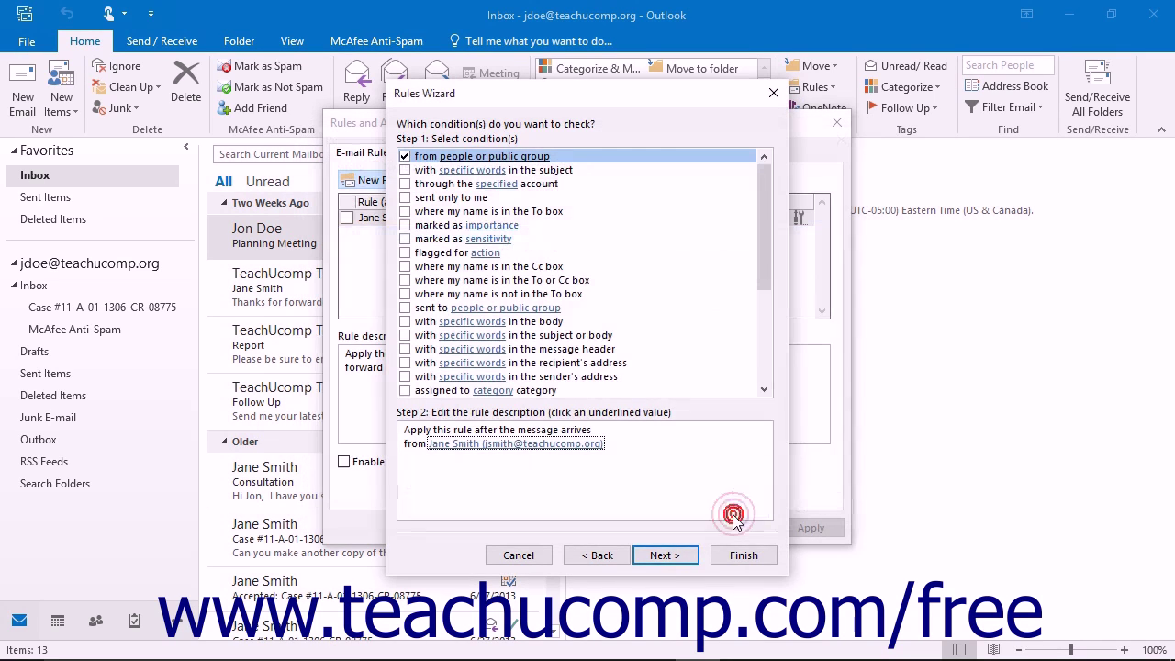
pyautogui.click(657, 555)
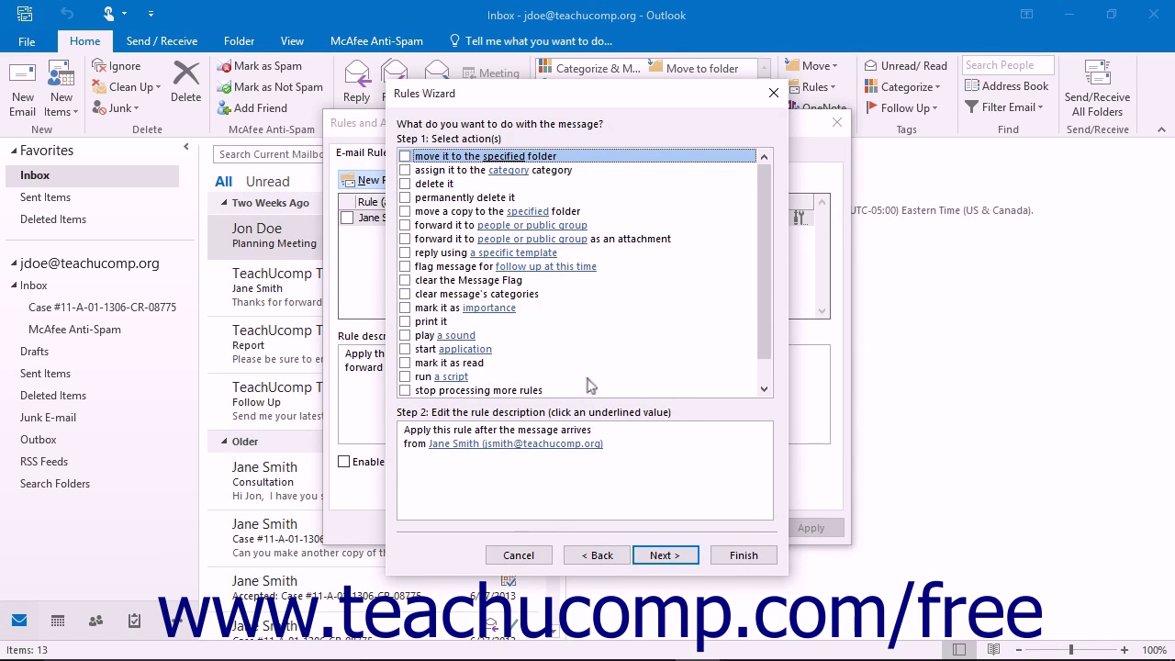
# Make the rule run the AutoAcceptMeetings script, then finish and save the rule.
pyautogui.click(405, 376)
pyautogui.click(446, 472)
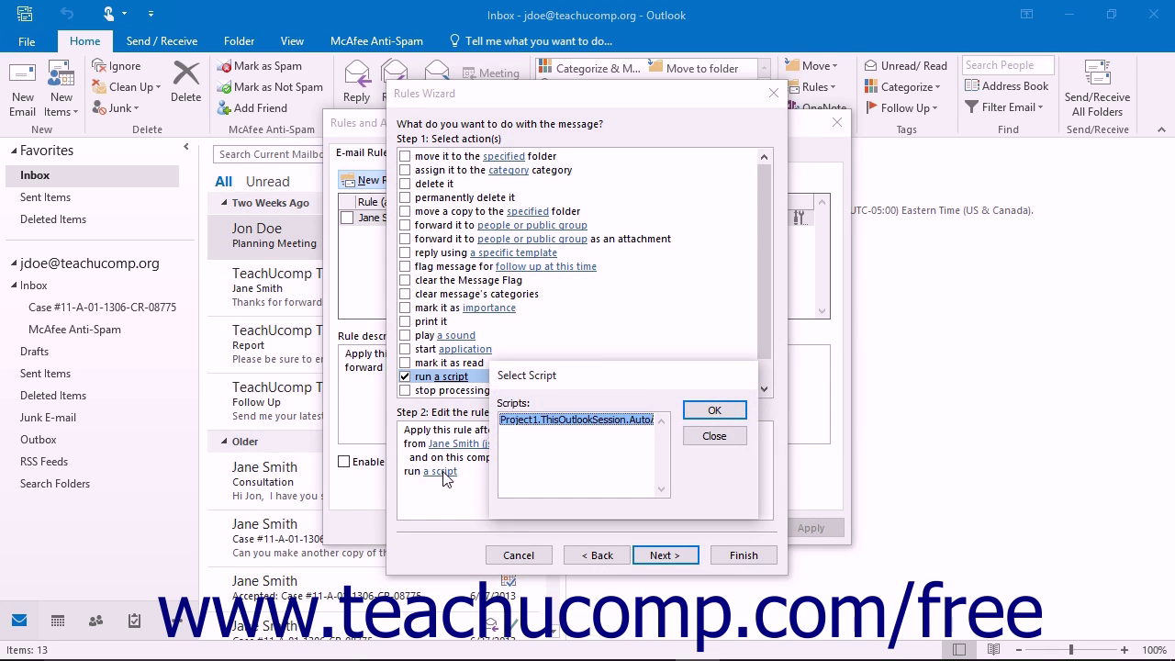
pyautogui.click(715, 412)
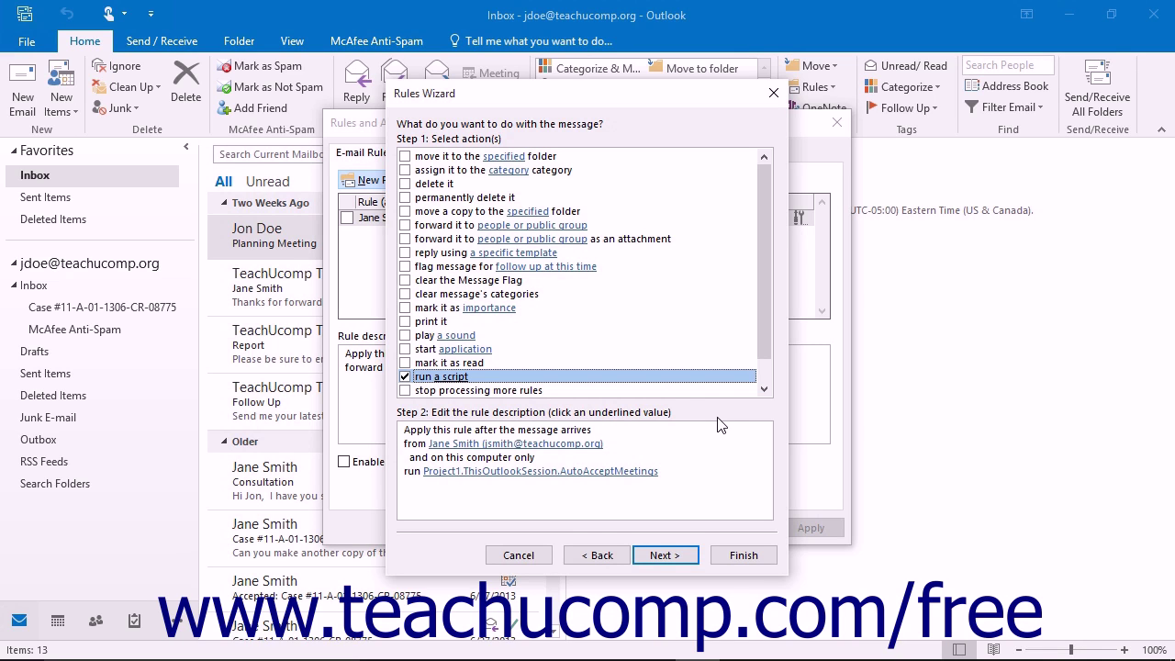
pyautogui.click(744, 555)
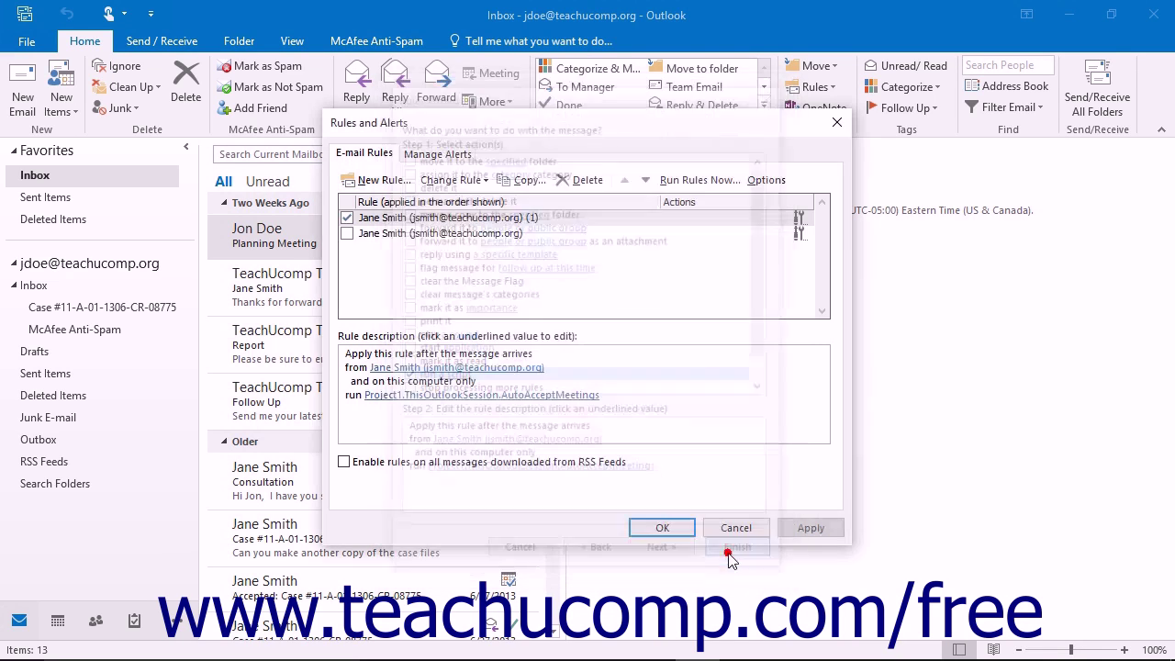
pyautogui.click(659, 528)
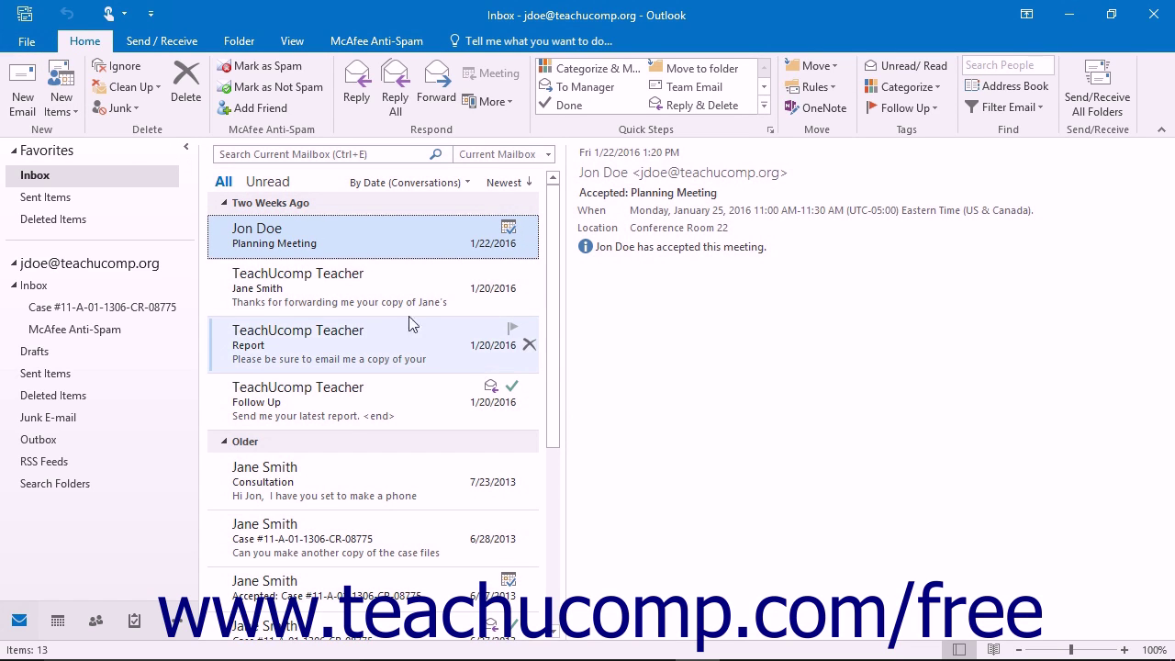
pyautogui.click(29, 41)
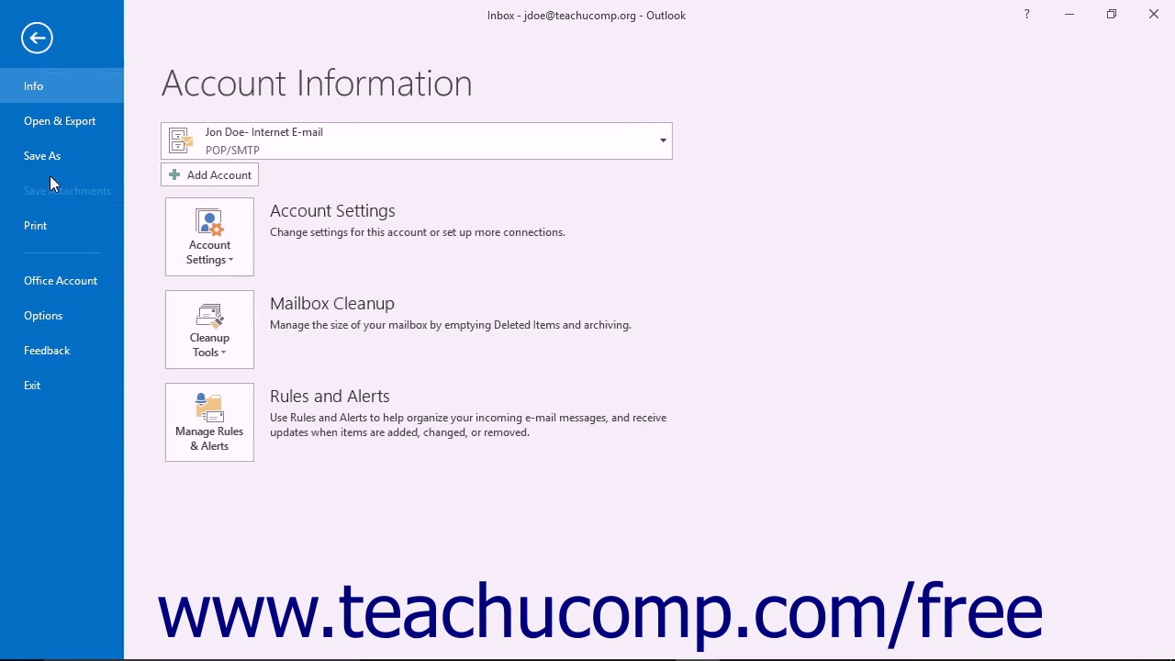
# Open the Macro Settings page of Outlook's Trust Center.
pyautogui.click(43, 315)
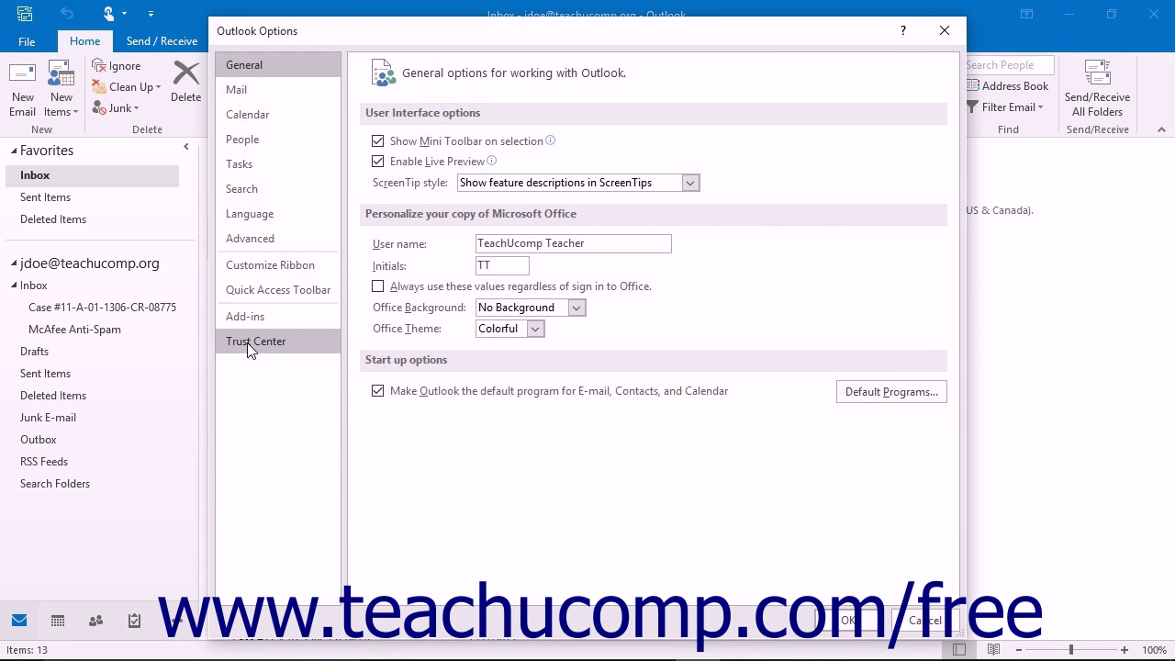
pyautogui.click(248, 344)
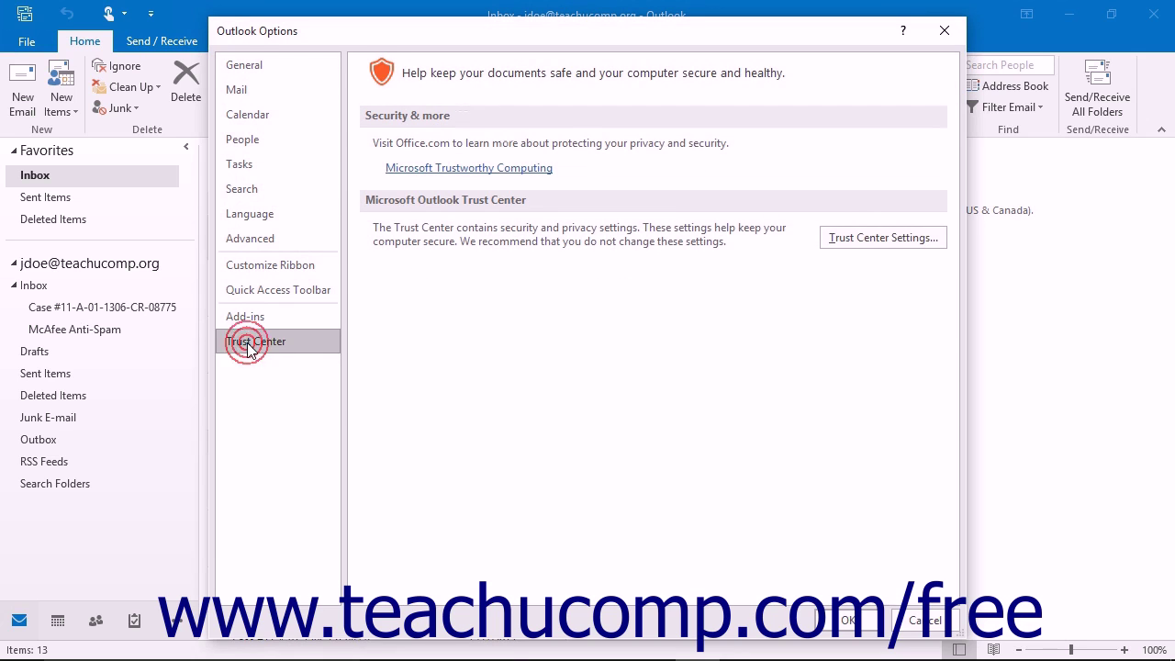
pyautogui.click(879, 239)
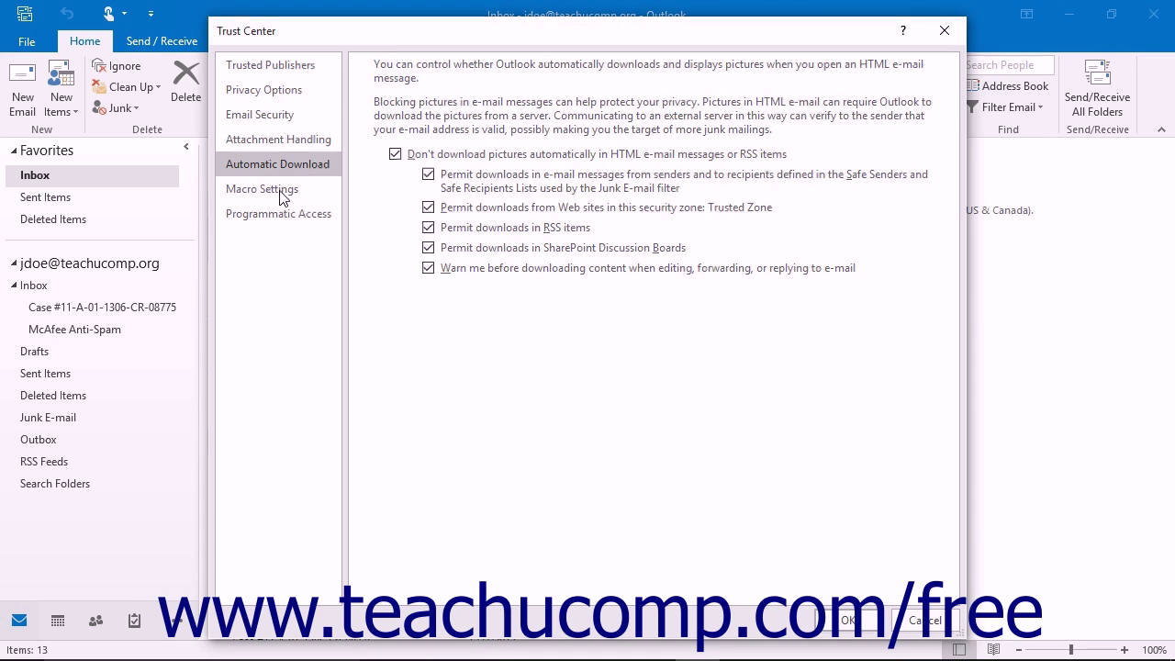
pyautogui.click(282, 194)
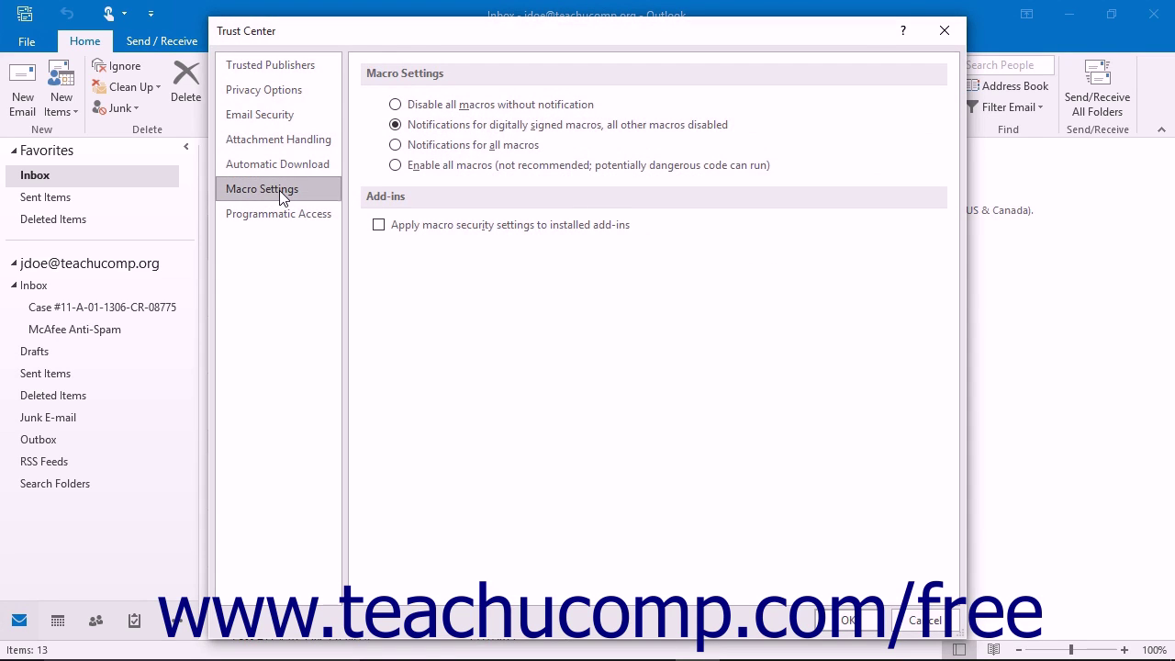
# Try the notify-all and enable-all macro options, then keep notifications for signed macros and close.
pyautogui.click(421, 145)
pyautogui.click(424, 167)
pyautogui.click(431, 127)
pyautogui.click(849, 620)
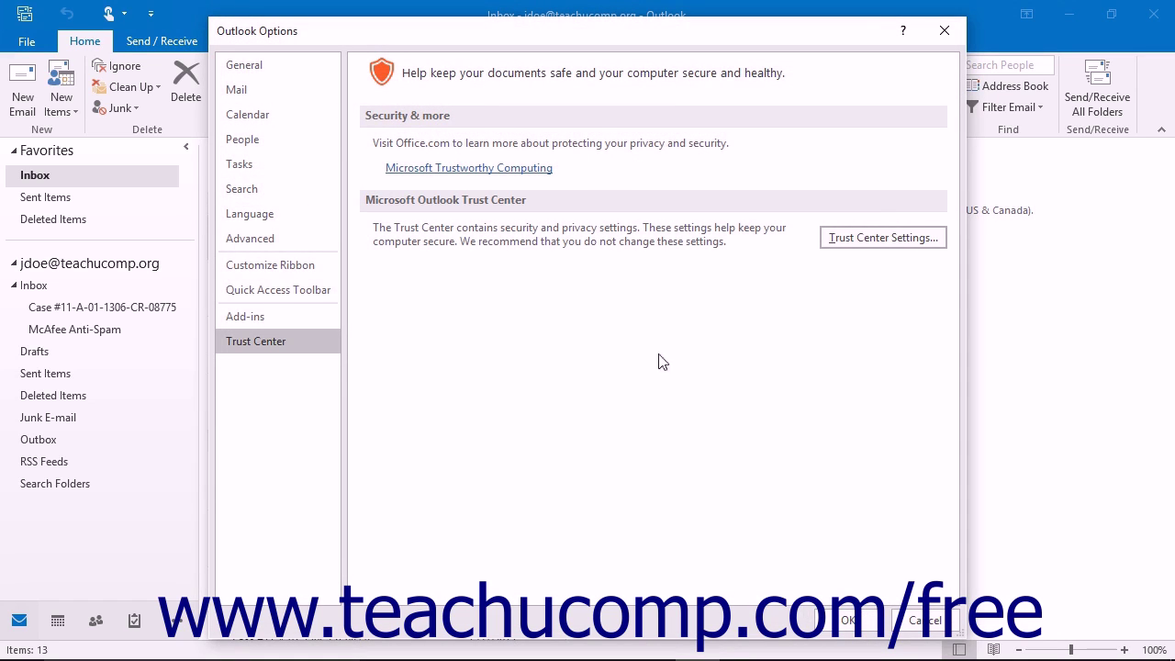
pyautogui.click(847, 621)
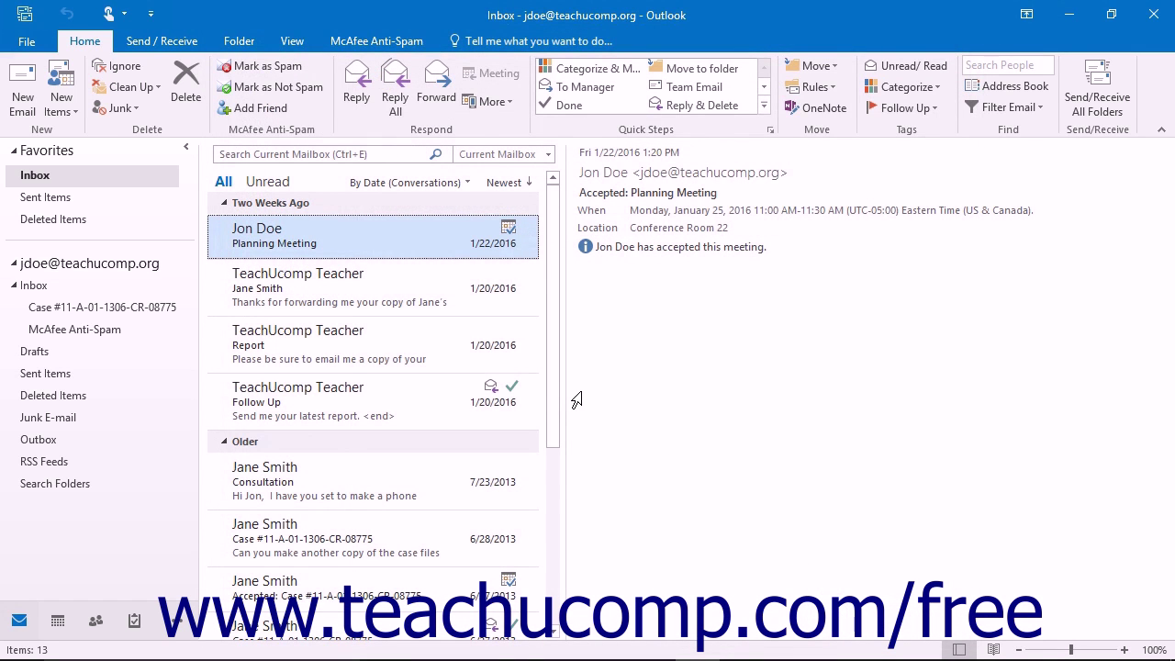